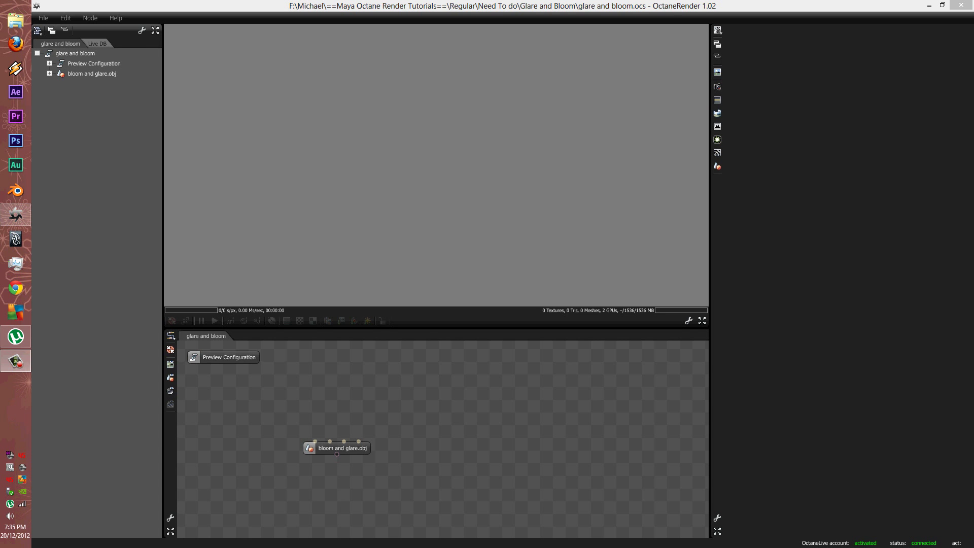
Step: Reposition and select the bloom and glare.obj mesh node to render it, and frame the whole monkey head in the render view
left_click_drag(337, 448, 415, 469)
scroll(460, 126, "up", 1)
scroll(460, 126, "down", 1)
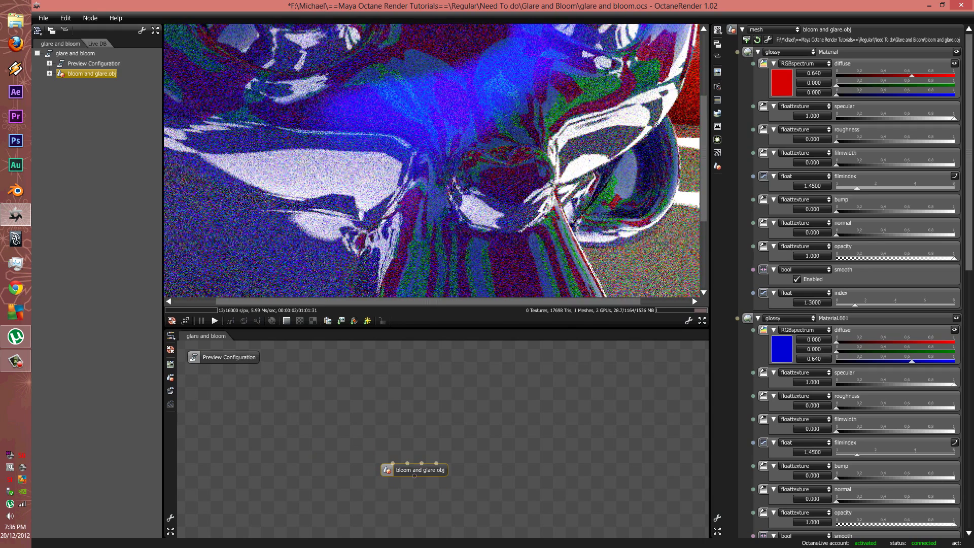
scroll(461, 126, "down", 1)
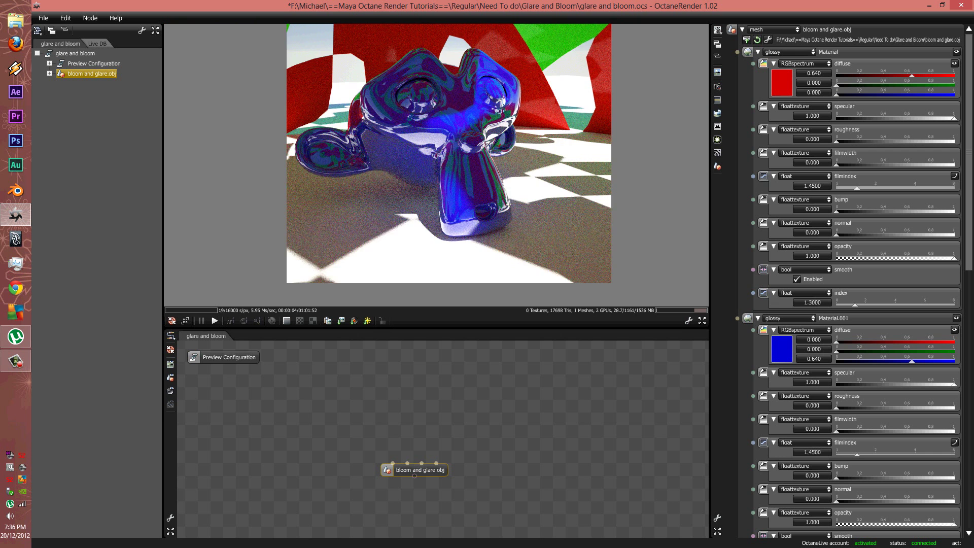
scroll(461, 126, "down", 1)
scroll(461, 126, "up", 1)
left_click_drag(462, 127, 459, 140, "ctrl")
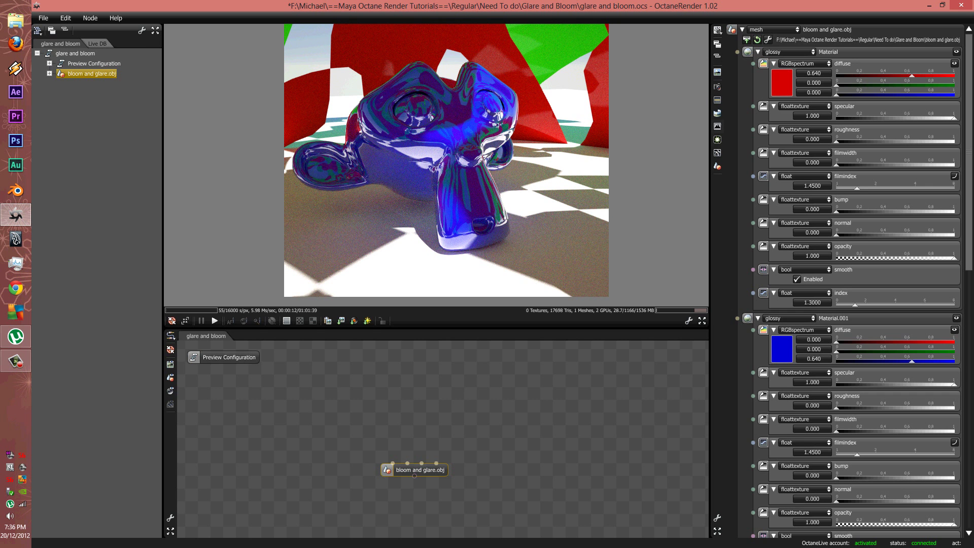
Step: Pause the render and set the imager's exposure to 1.7067 and gamma to 0.5359
left_click(717, 140)
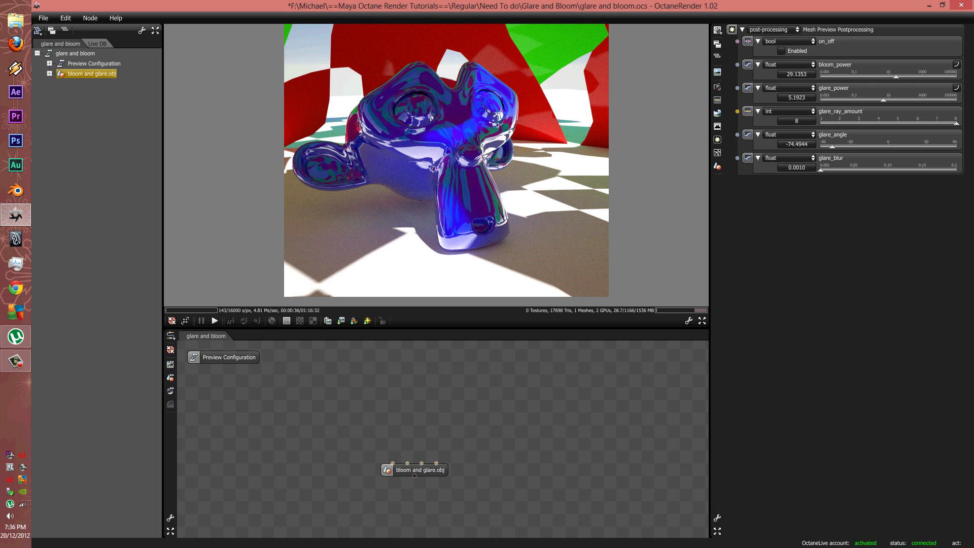
left_click(215, 321)
left_click(717, 126)
left_click_drag(882, 53, 860, 123)
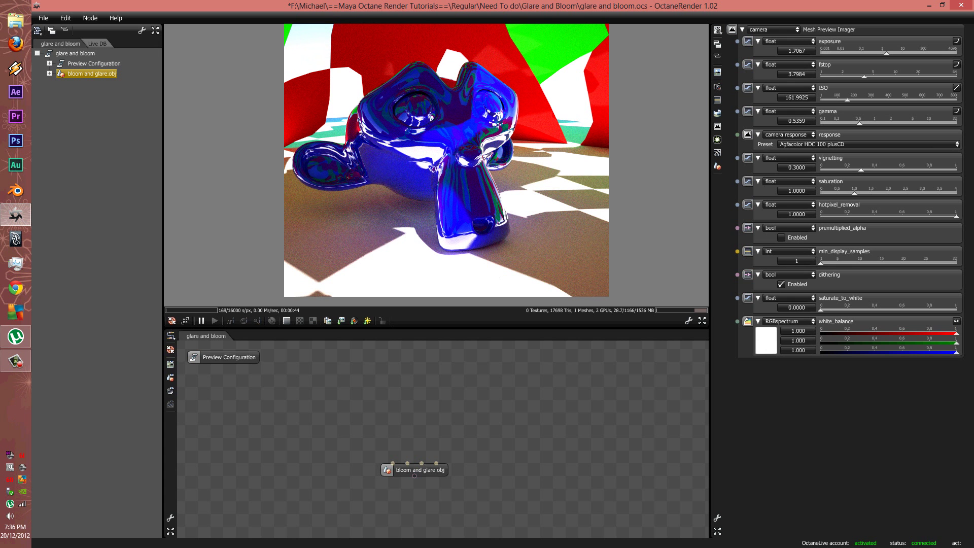
Step: Adjust the imager's vignetting and saturation, lower its hotpixel removal, and enable the post-processing effects
left_click_drag(861, 169, 867, 194)
left_click_drag(957, 217, 855, 216)
left_click(717, 140)
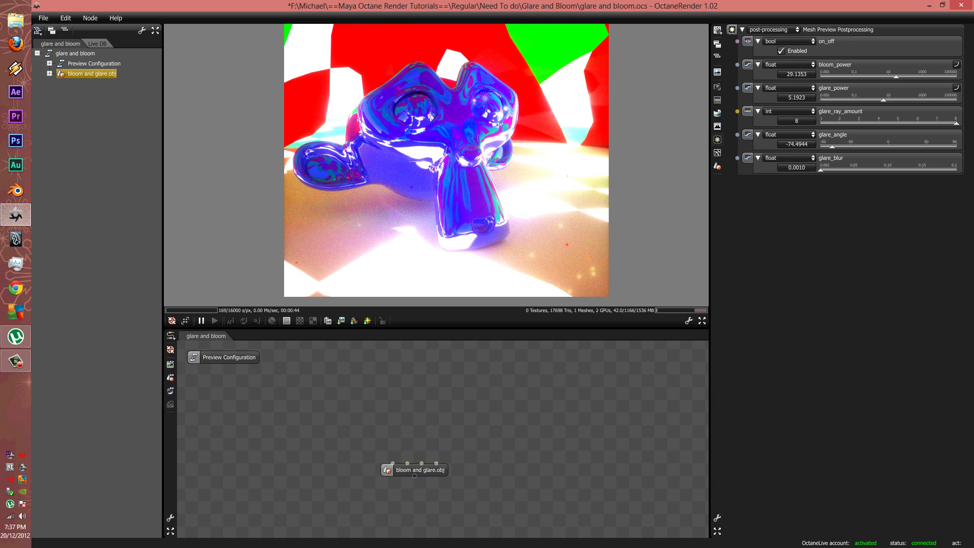
Step: Reset bloom power and glare power to 0.0010, glare ray amount to 1 and glare angle to -90
left_click_drag(896, 76, 820, 76)
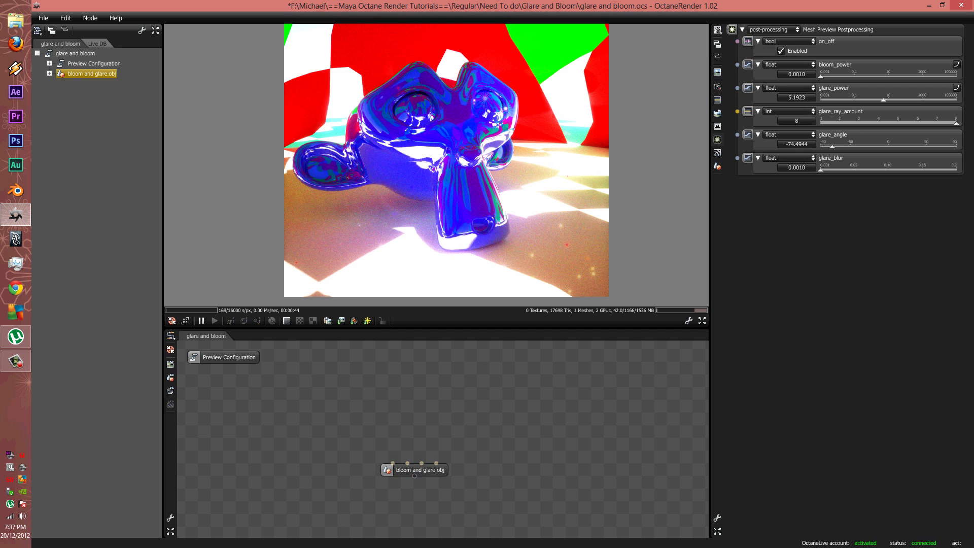
left_click_drag(883, 100, 821, 100)
key("ctrl+z")
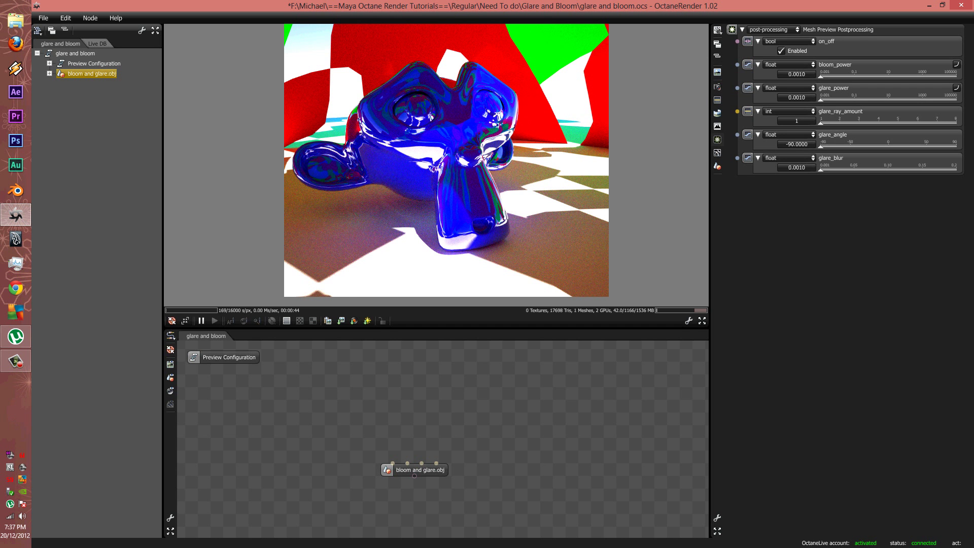
Step: Try bloom power at 32.1708 and 662.0575, and bring it back down to about 2.36
key("ctrl+z")
key("ctrl+z")
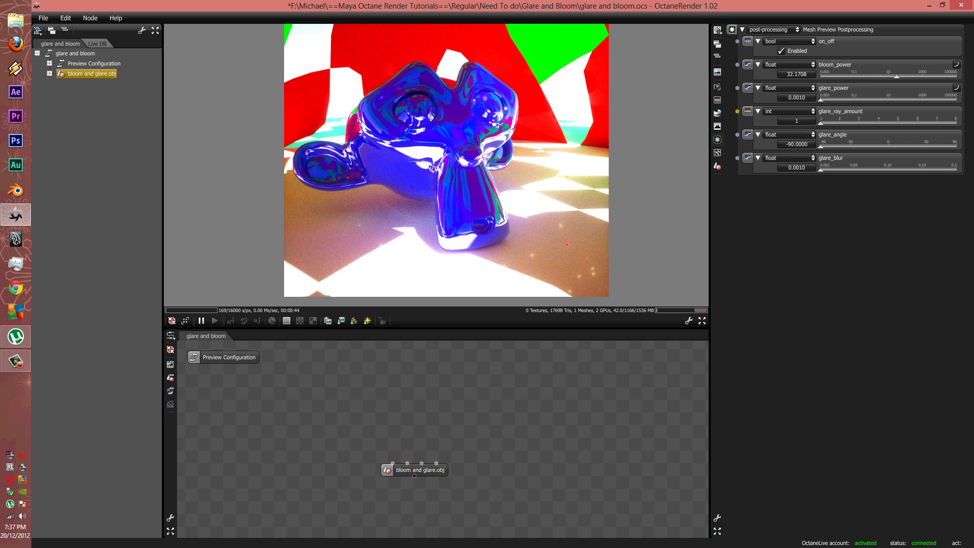
left_click_drag(874, 77, 908, 76)
key("ctrl+z")
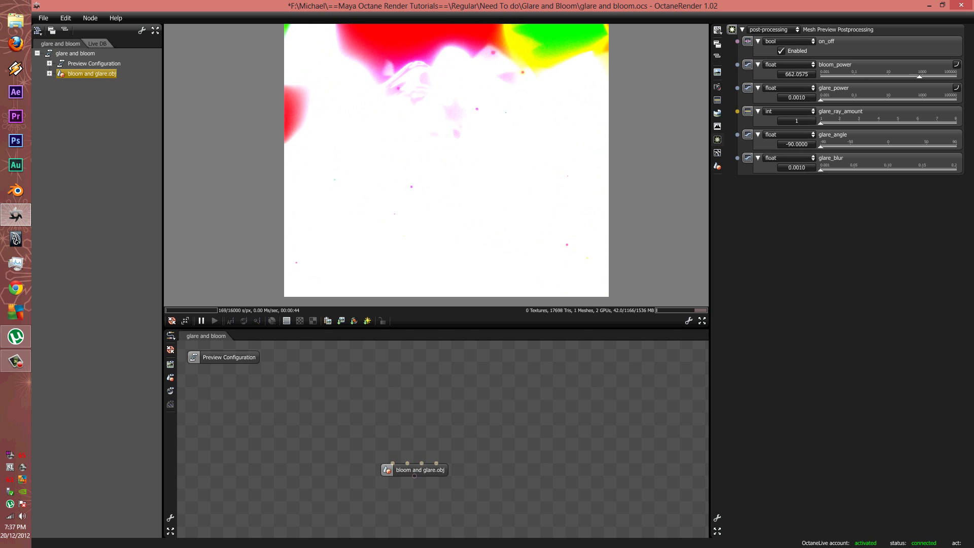
key("ctrl+z")
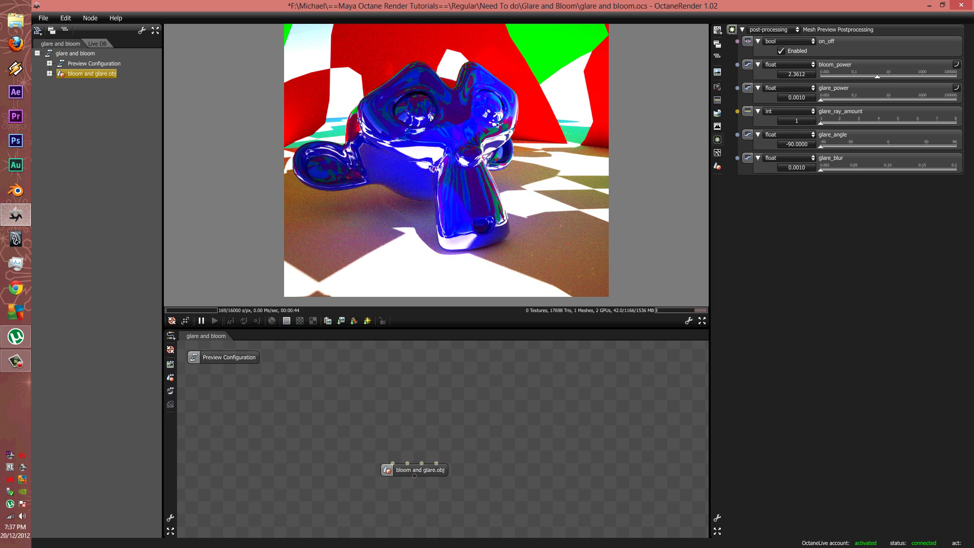
Step: Compare bloom power at 0.2804 and 136.2474 on a close-up of the floor, and set it to 13.1645
scroll(447, 244, "up", 10)
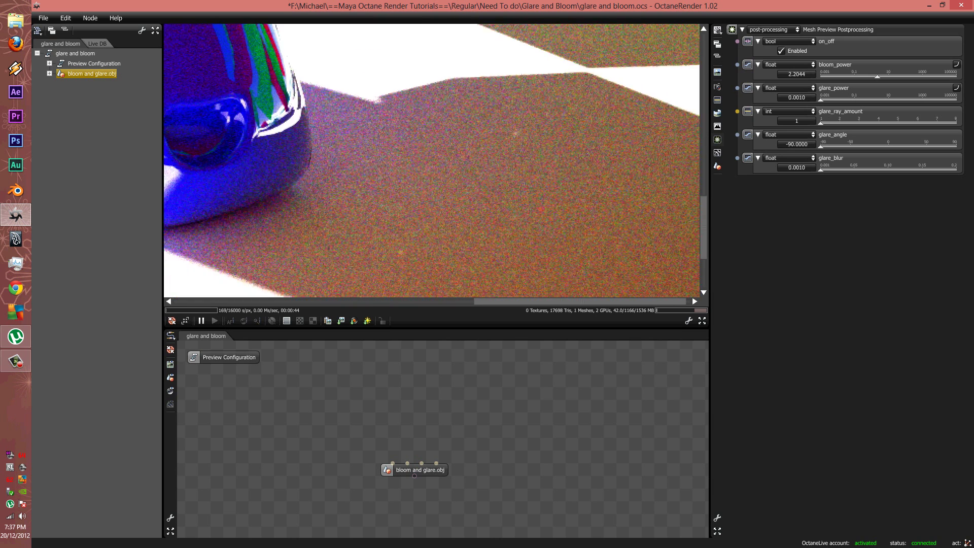
key("ctrl+z")
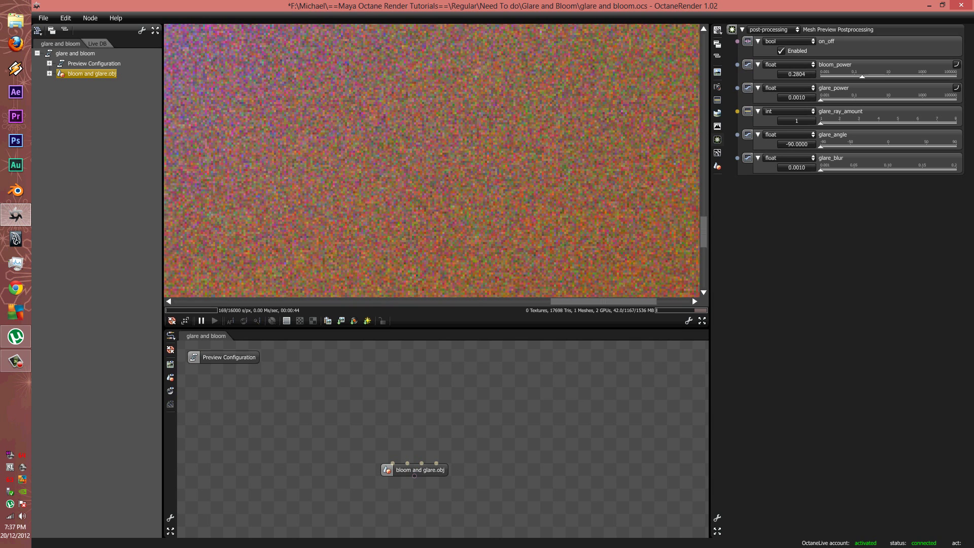
left_click_drag(864, 76, 908, 77)
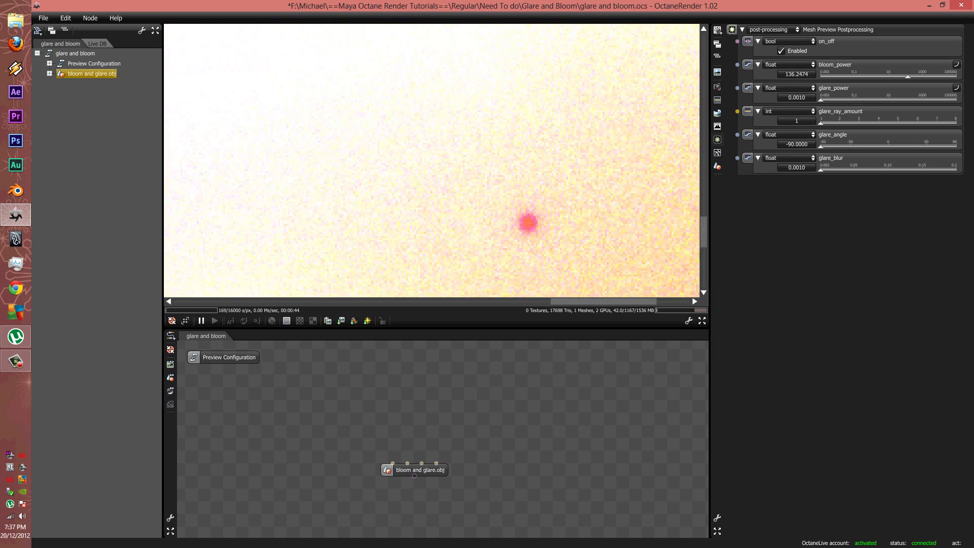
scroll(523, 121, "down", 6)
left_click_drag(523, 122, 555, 146, "ctrl")
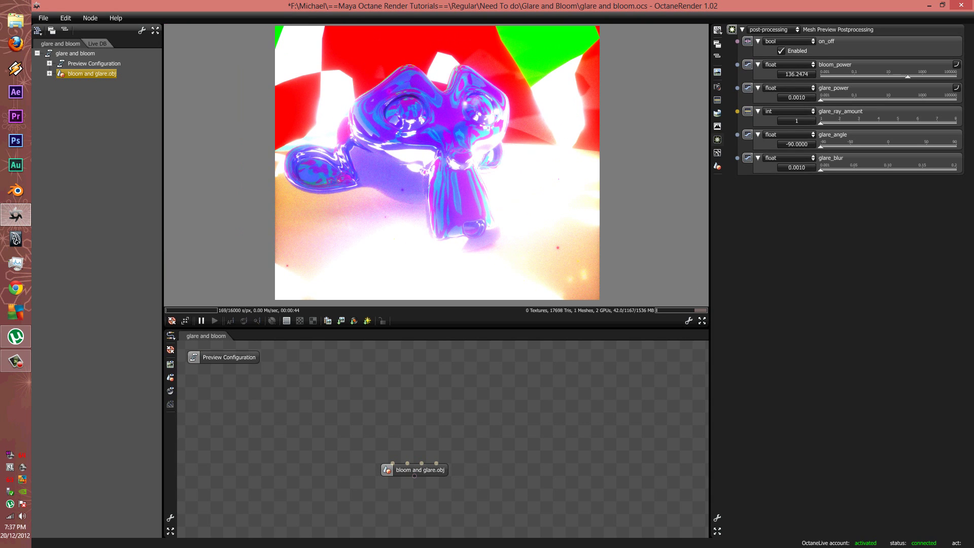
mouse_move(907, 77)
left_mouse_down()
mouse_move(848, 77)
mouse_move(890, 76)
left_mouse_up()
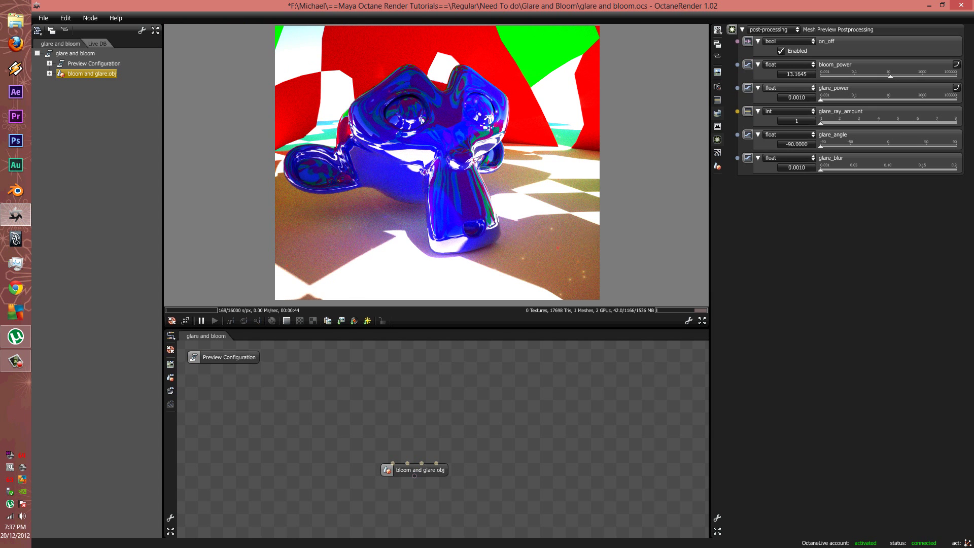
Step: Raise bloom power to 42.3512 and try glare power at about 32.17
mouse_move(821, 100)
left_mouse_down()
mouse_move(907, 100)
mouse_move(865, 100)
mouse_move(893, 100)
mouse_move(899, 76)
left_mouse_up()
left_click_drag(797, 97, 792, 97)
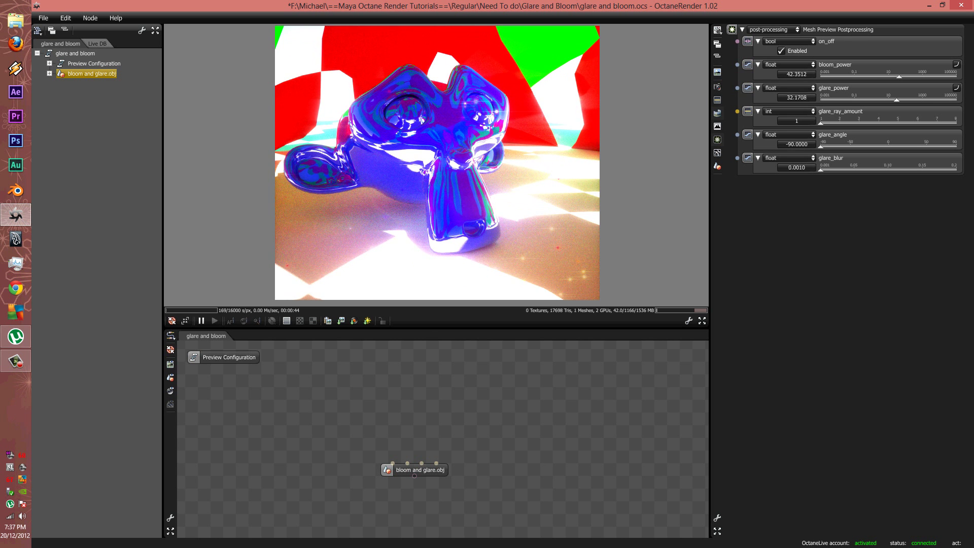
left_click_drag(874, 99, 902, 100)
Step: Test a higher glare ray amount on the monkey's eye highlights and return it to 1
mouse_move(821, 124)
left_mouse_down()
mouse_move(878, 123)
mouse_move(869, 100)
mouse_move(895, 100)
mouse_move(917, 123)
left_mouse_up()
scroll(478, 97, "up", 2, "ctrl")
left_click_drag(427, 138, 481, 155, "ctrl")
scroll(481, 155, "up", 1, "ctrl")
left_click_drag(899, 123, 820, 123)
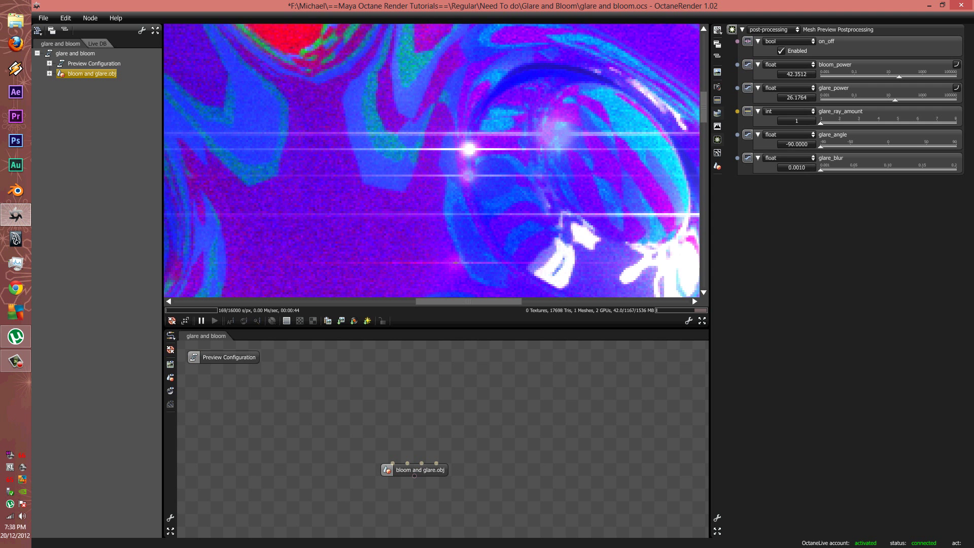
Step: Set bloom power to 36.9117, glare power to 7.5962 and glare ray amount to 4
mouse_move(894, 99)
left_mouse_down()
mouse_move(863, 98)
mouse_move(820, 76)
mouse_move(912, 76)
mouse_move(897, 76)
mouse_move(885, 98)
mouse_move(899, 99)
left_mouse_up()
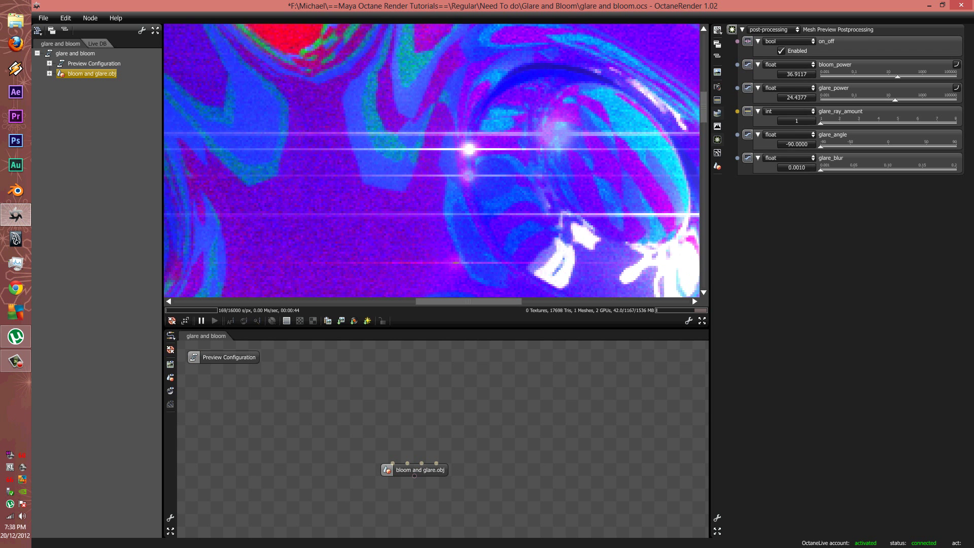
left_click_drag(820, 123, 918, 123)
scroll(544, 159, "down", 1, "ctrl")
left_click_drag(543, 159, 518, 126, "ctrl")
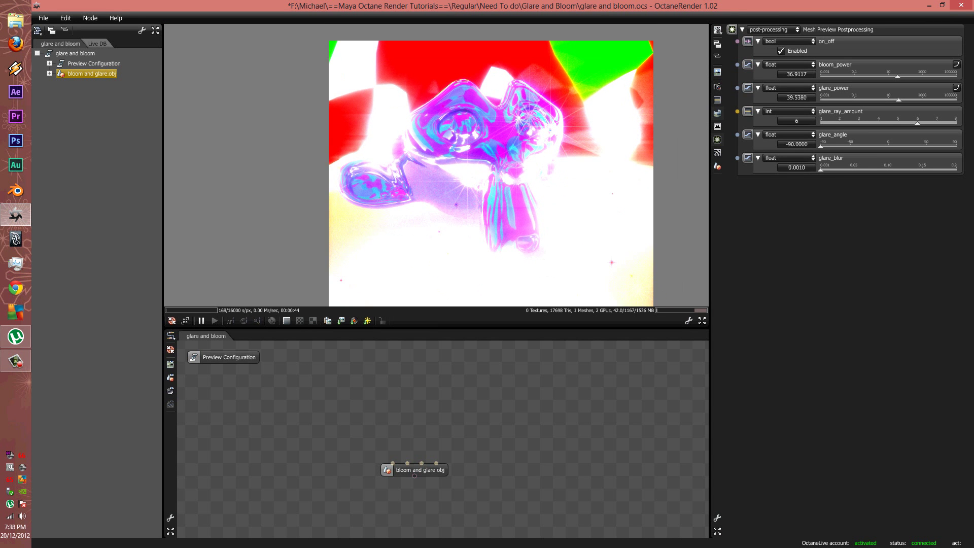
left_click_drag(957, 123, 878, 123)
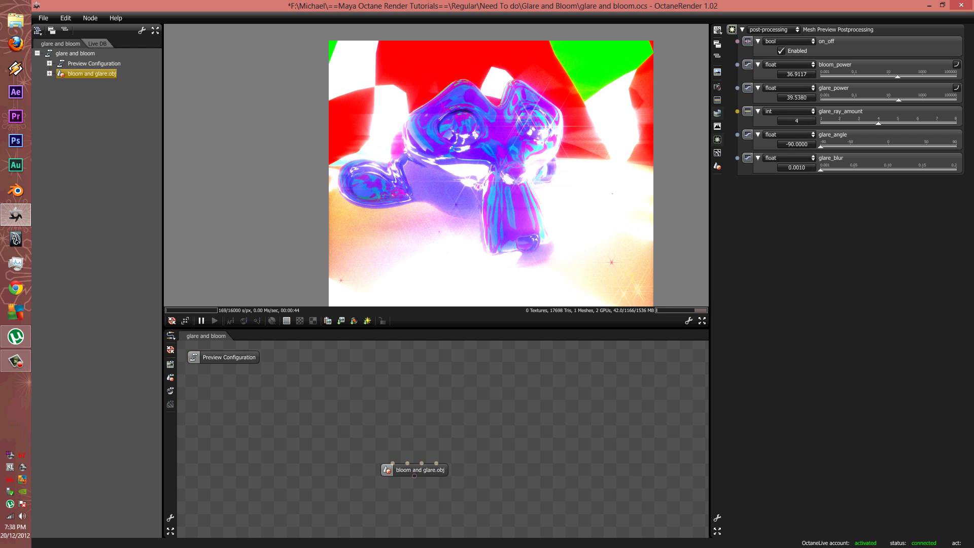
mouse_move(895, 100)
left_mouse_down()
mouse_move(863, 100)
mouse_move(886, 100)
left_mouse_up()
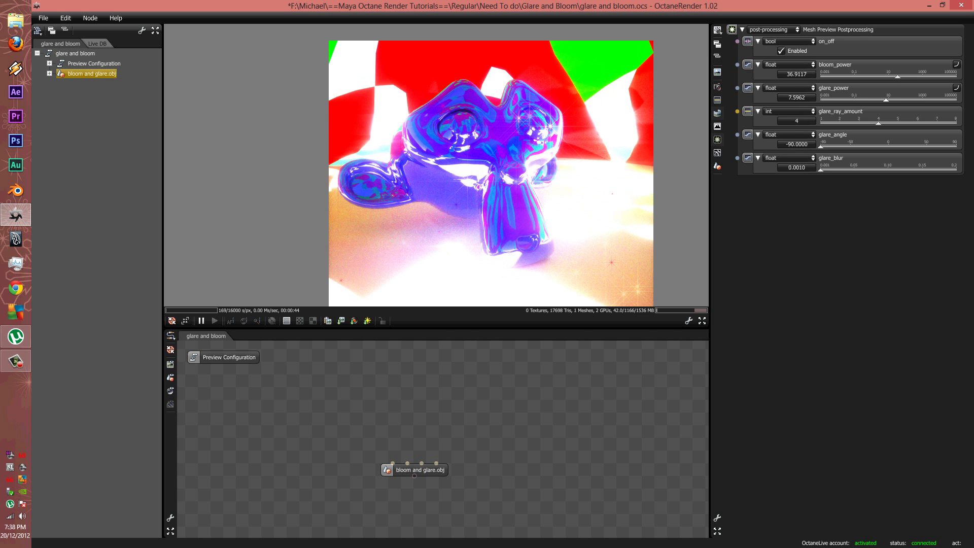
Step: Rotate the glare rays by setting the glare angle to -15.4478, checking them on the eye highlights
scroll(532, 167, "up", 2)
mouse_move(821, 146)
left_mouse_down()
mouse_move(948, 146)
mouse_move(857, 147)
mouse_move(877, 147)
left_mouse_up()
scroll(623, 143, "down", 3, "ctrl")
left_click_drag(622, 143, 604, 132, "ctrl")
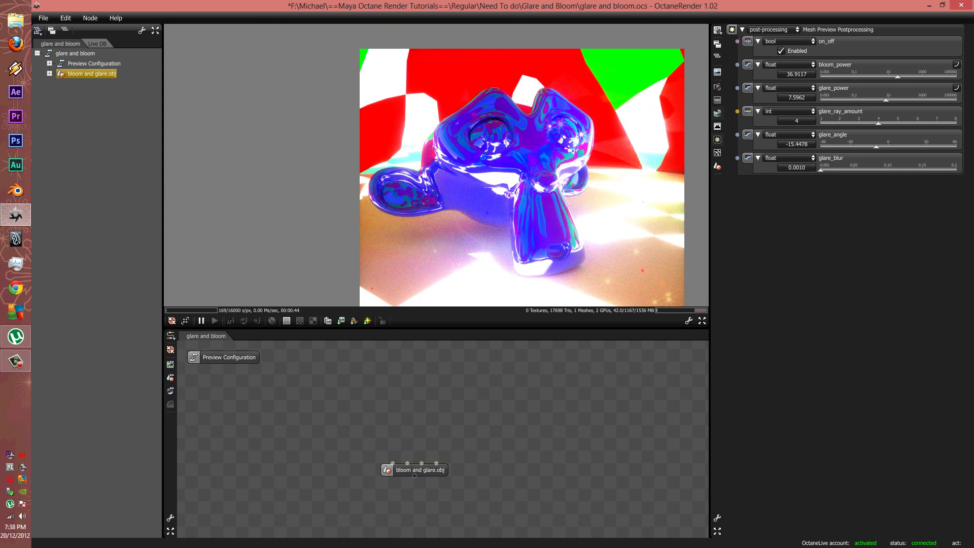
Step: Try a glare blur of 0.1881 on a close-up of the eyes, and reset it to 0.0010
scroll(548, 142, "up", 4)
left_click_drag(883, 170, 948, 170)
scroll(630, 130, "up", 1, "ctrl")
left_click_drag(630, 129, 640, 138, "ctrl")
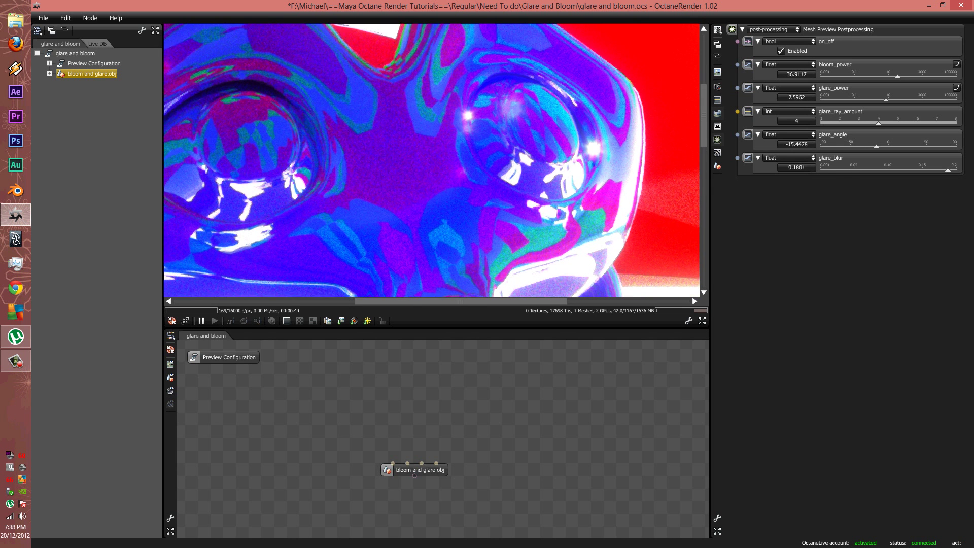
scroll(498, 92, "up", 1, "ctrl")
mouse_move(948, 170)
left_mouse_down()
mouse_move(870, 170)
mouse_move(957, 170)
mouse_move(820, 170)
left_mouse_up()
Step: Compare glare blur under a stronger glare, then set blur to 0.0010, bloom power to 24.4377 and glare power to 5.7702
scroll(496, 116, "down", 1, "ctrl")
left_click_drag(496, 116, 380, 118, "ctrl")
mouse_move(886, 99)
left_mouse_down()
mouse_move(917, 100)
mouse_move(898, 100)
left_mouse_up()
mouse_move(863, 169)
left_mouse_down()
mouse_move(951, 170)
mouse_move(820, 170)
left_mouse_up()
scroll(423, 140, "down", 4, "ctrl")
left_click_drag(423, 140, 433, 117, "ctrl")
mouse_move(898, 76)
left_mouse_down()
mouse_move(872, 77)
mouse_move(859, 100)
mouse_move(902, 77)
mouse_move(873, 100)
mouse_move(898, 100)
mouse_move(884, 100)
left_mouse_up()
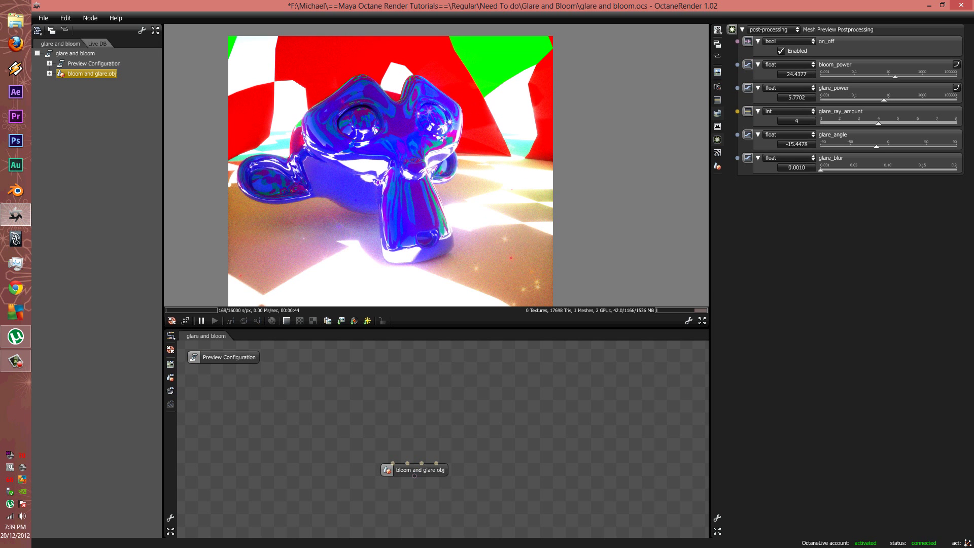
Step: Set the glare angle to -5.3731 and glare blur to 0.0314, and resume rendering
mouse_move(876, 147)
left_mouse_down()
mouse_move(858, 147)
mouse_move(884, 146)
left_mouse_up()
left_click_drag(821, 170, 836, 170)
left_click_drag(517, 6, 537, 0)
scroll(367, 122, "up", 1)
left_click_drag(203, 200, 321, 153)
scroll(318, 151, "up", 1)
scroll(314, 137, "down", 1)
scroll(357, 76, "down", 1)
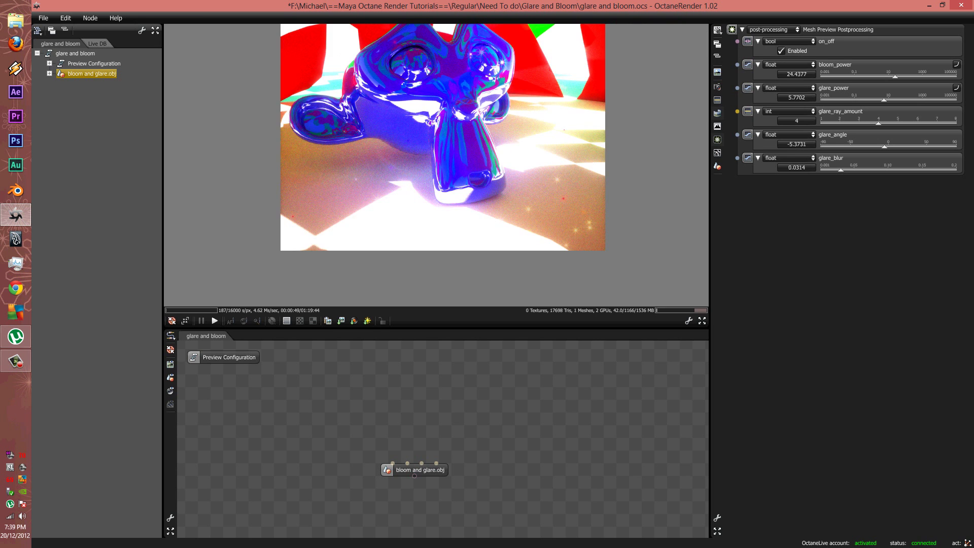
left_click_drag(357, 76, 334, 157)
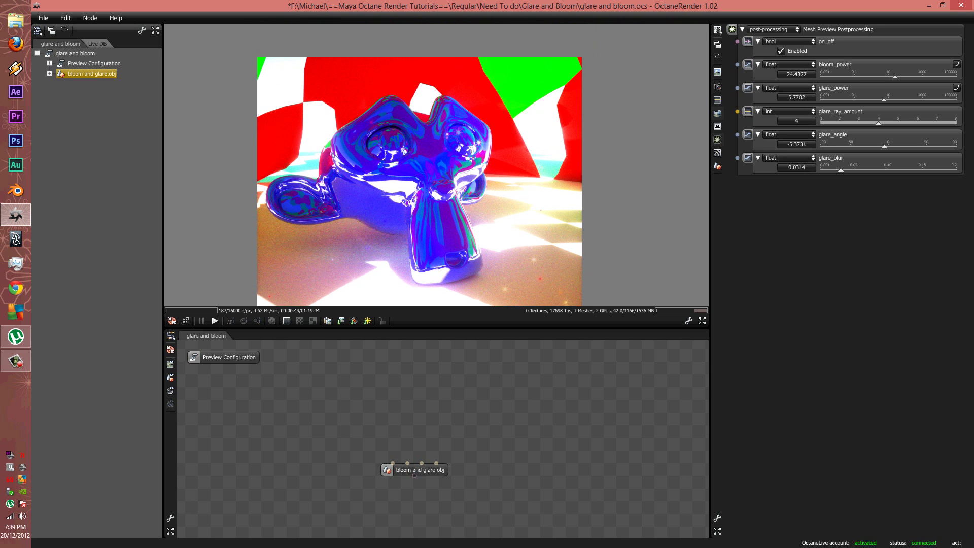